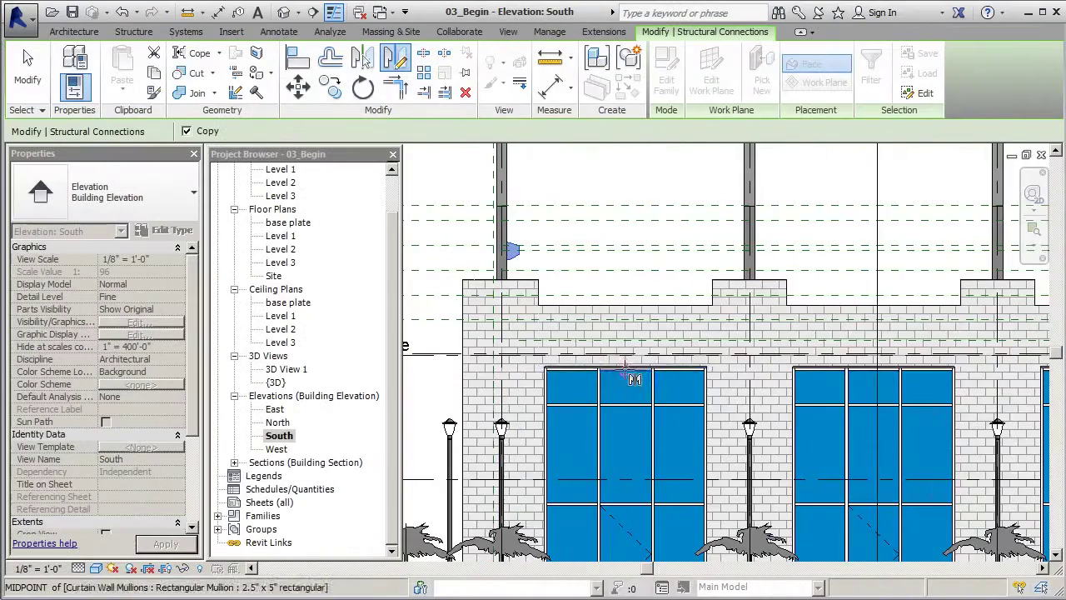
scroll(623, 367, "down", 2)
scroll(608, 250, "down", 1)
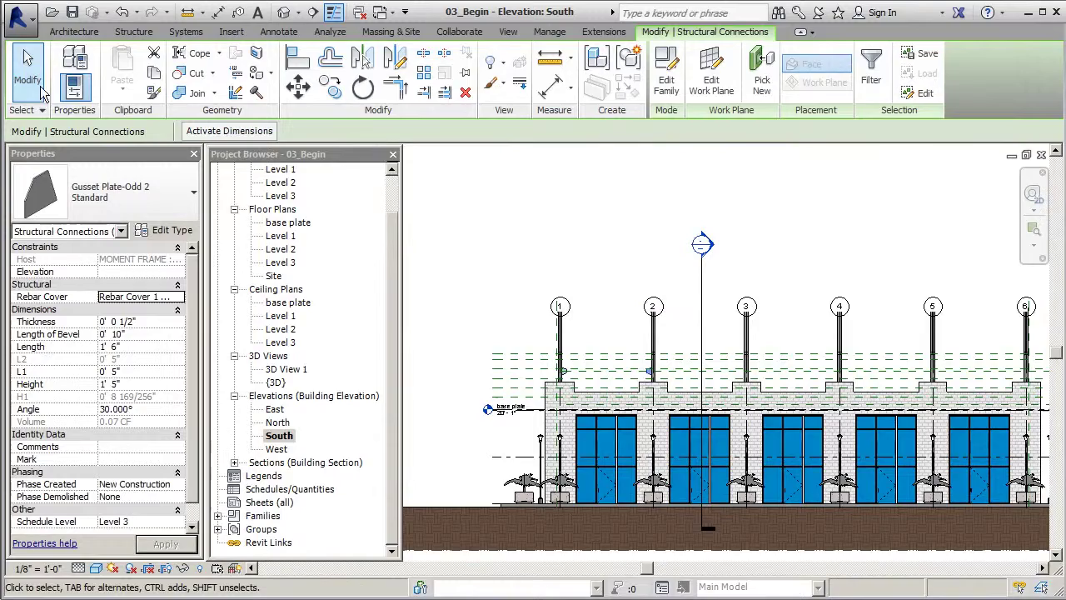
Step: Finish the current edit and clear the selection using Modify
left_click(27, 74)
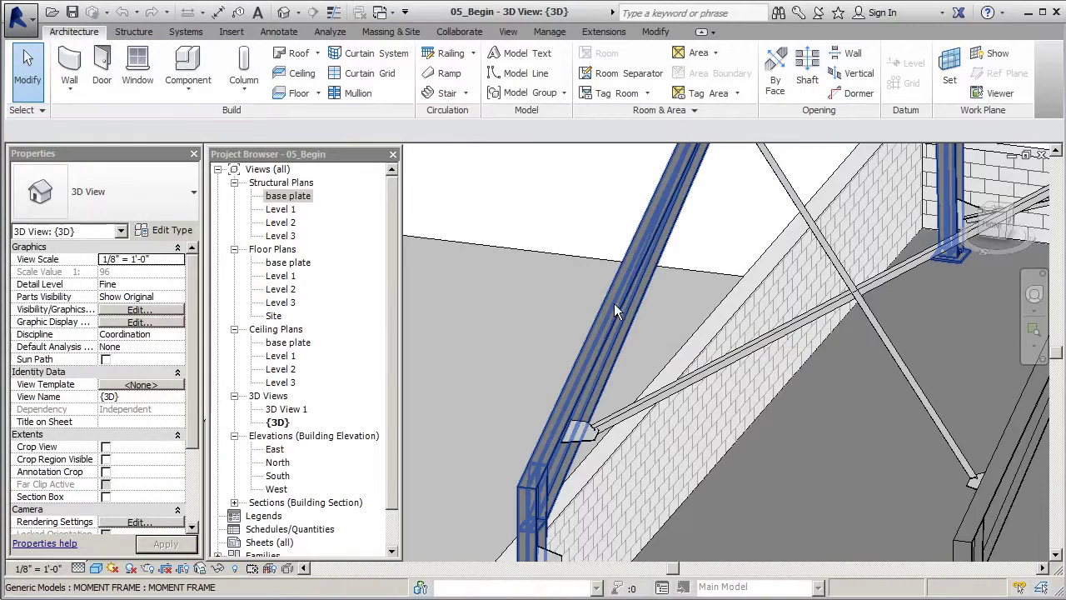